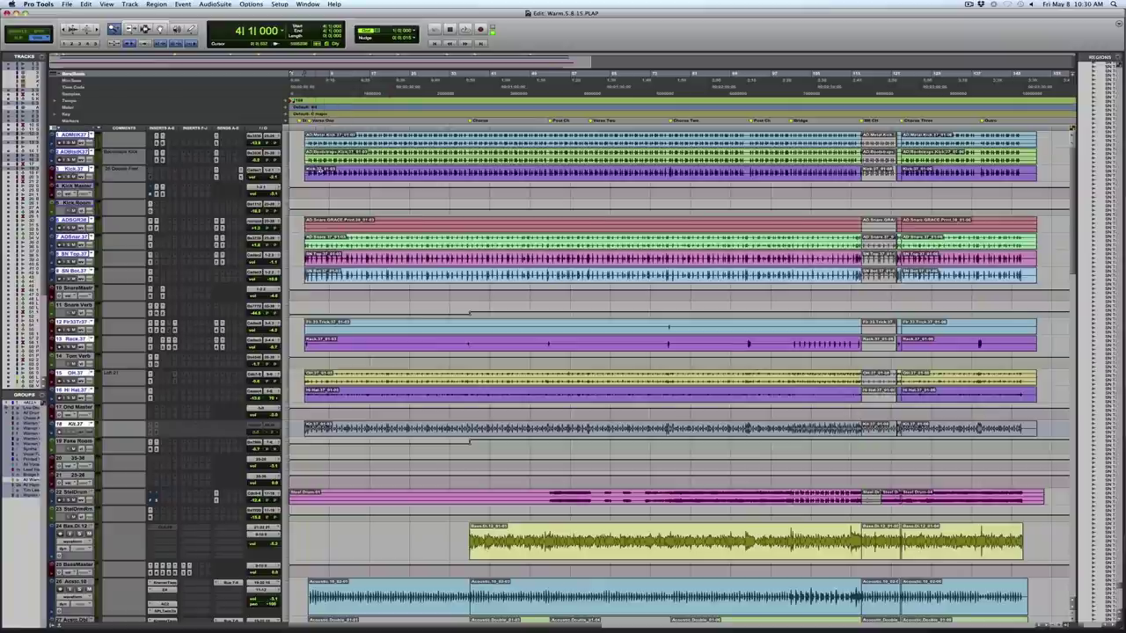
- Solo the Kick.37 track and play it from the start of the drum regions at bar 4
left_click(75, 168)
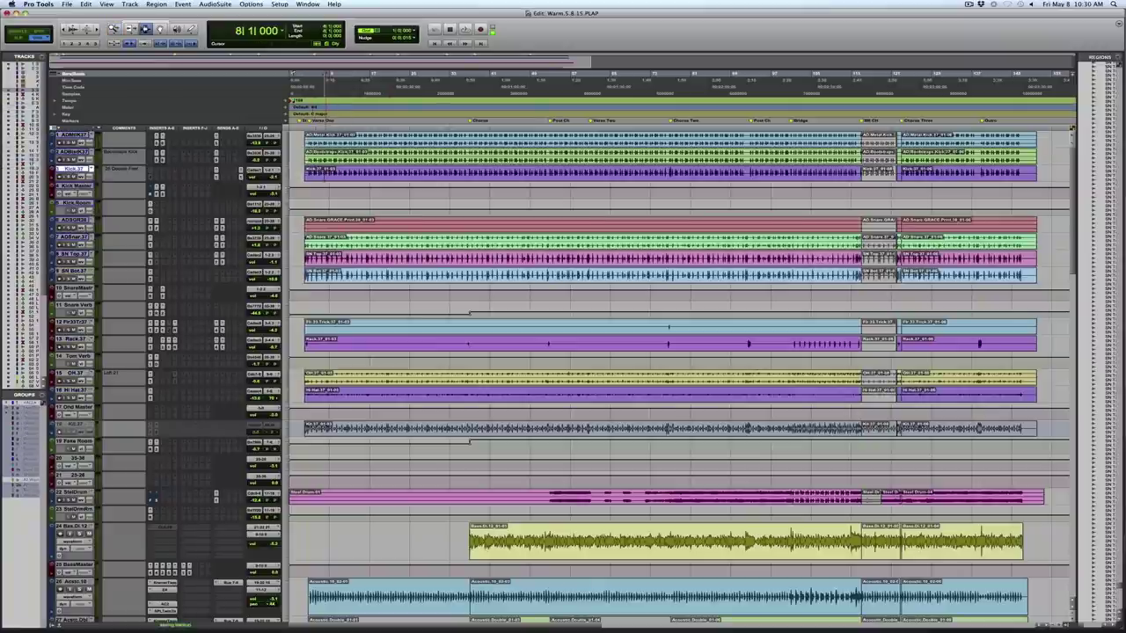
left_click(301, 173)
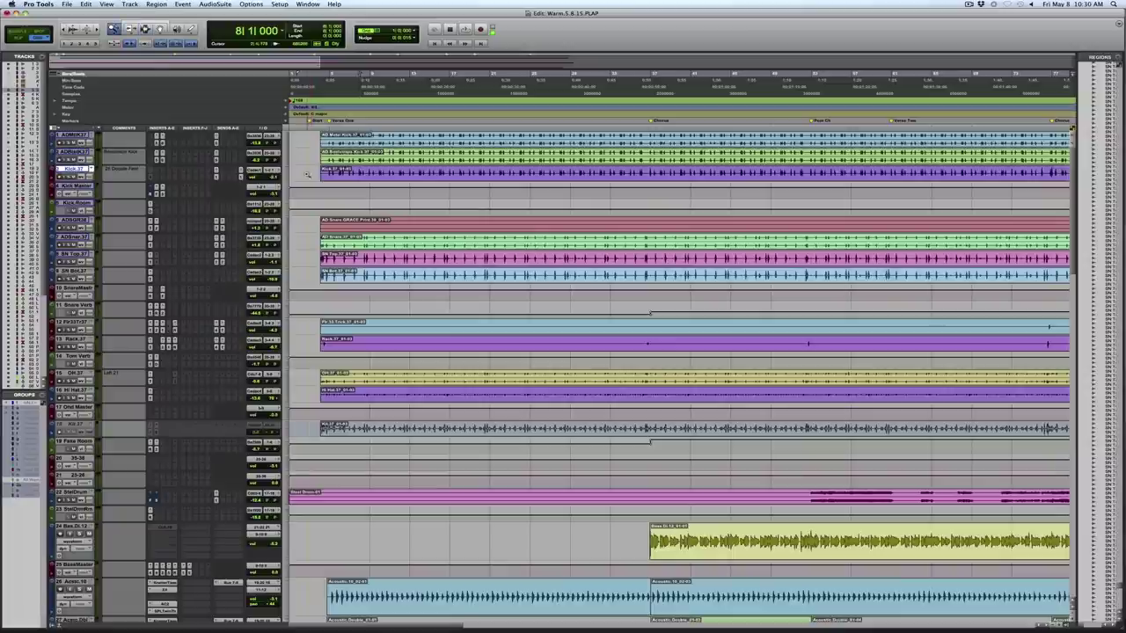
left_click(410, 176)
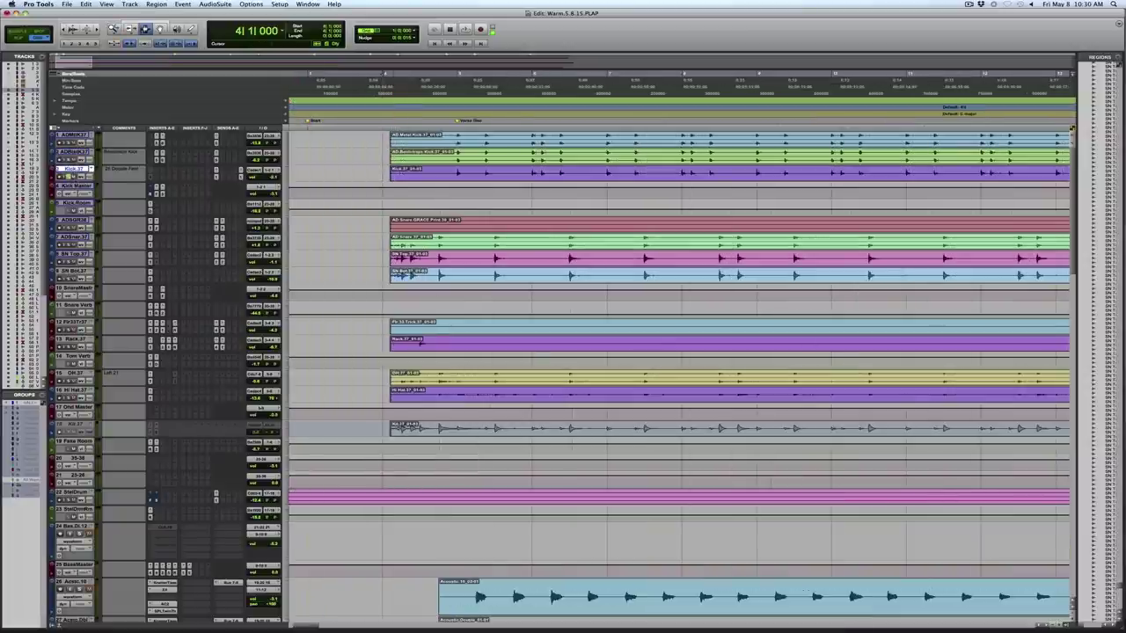
key("space")
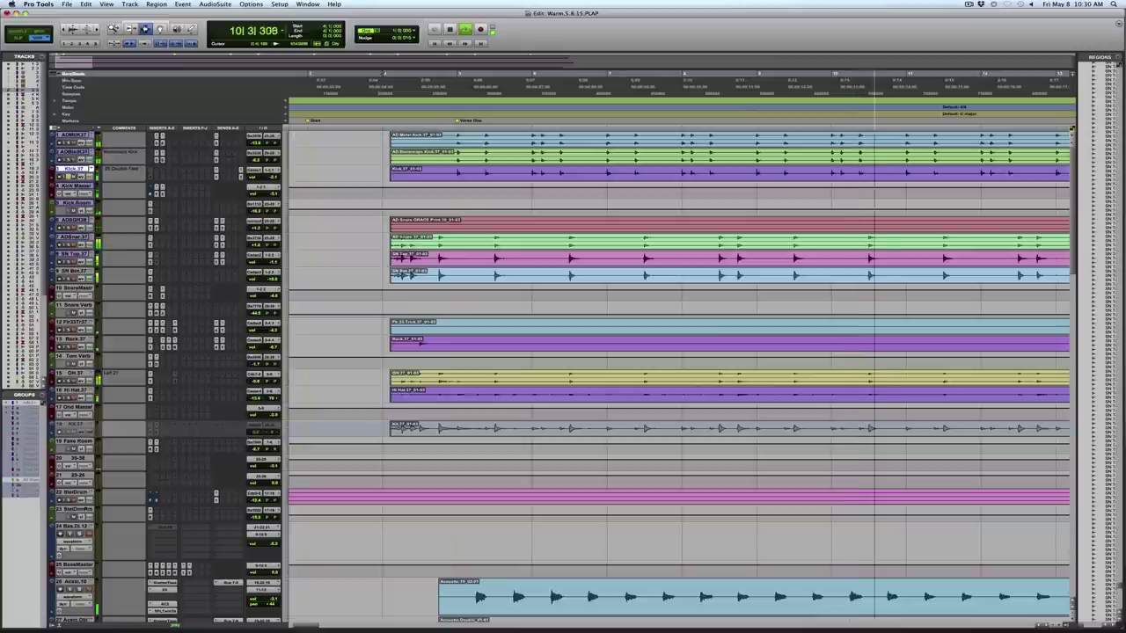
- Set the track heights of the Metal Kick and Bootstraps Kick sample tracks to medium
key("super+bracketleft")
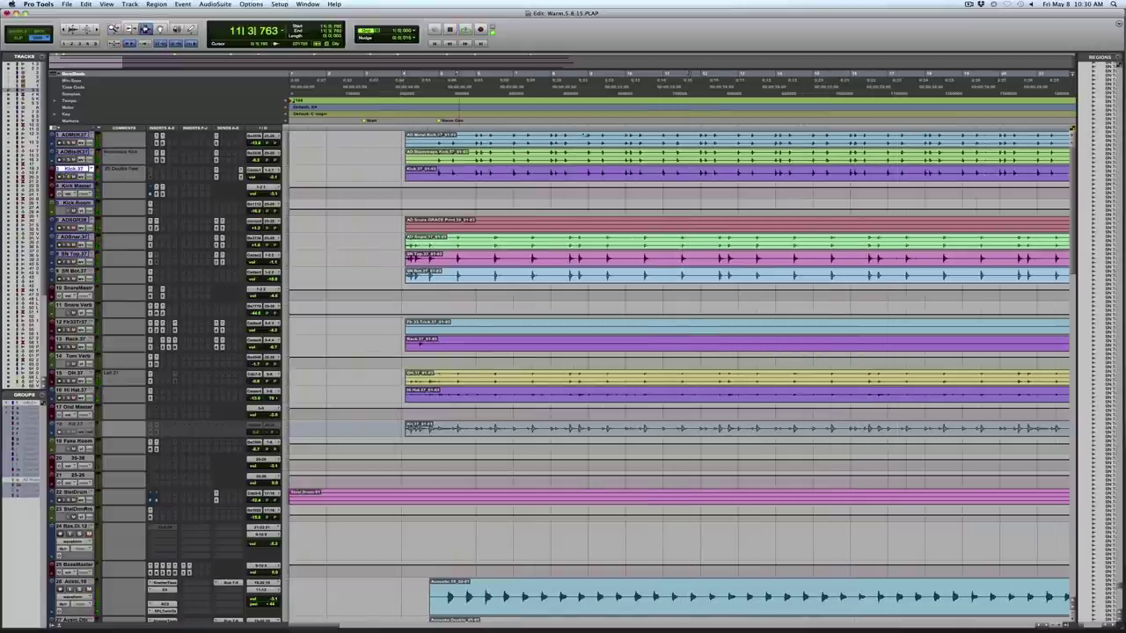
key("super+bracketright")
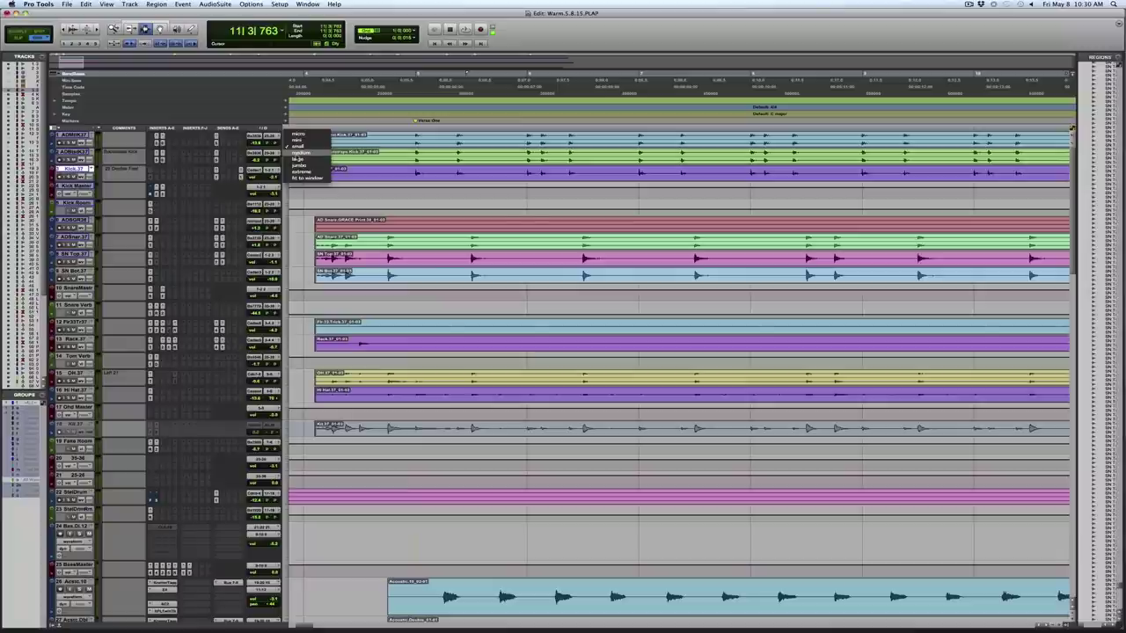
scroll(284, 214, "up", 1)
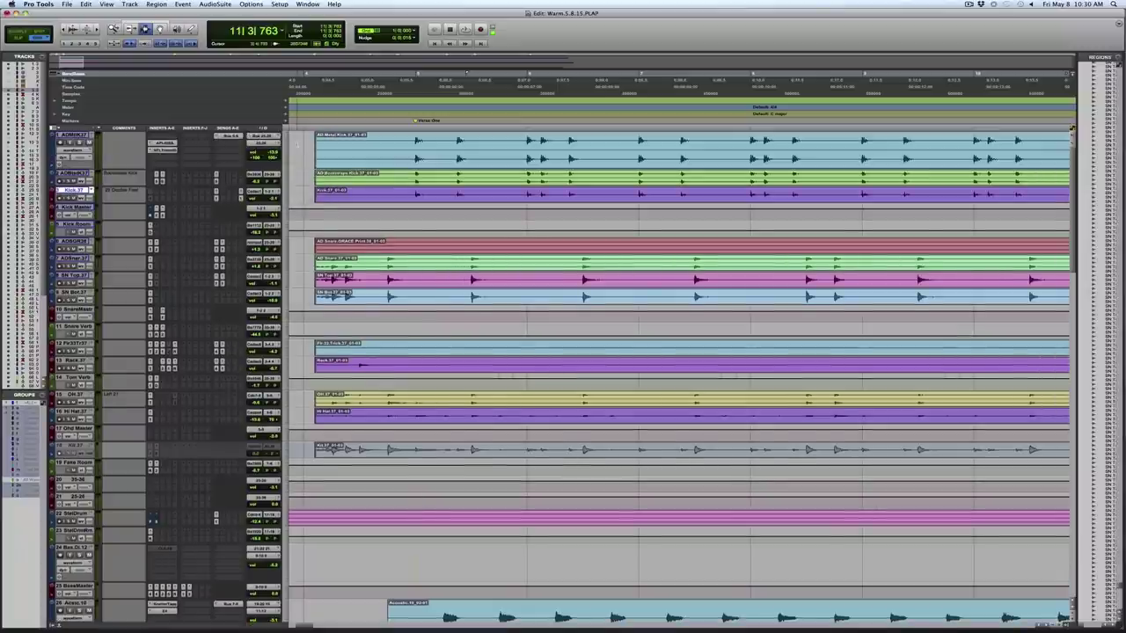
left_click(287, 184)
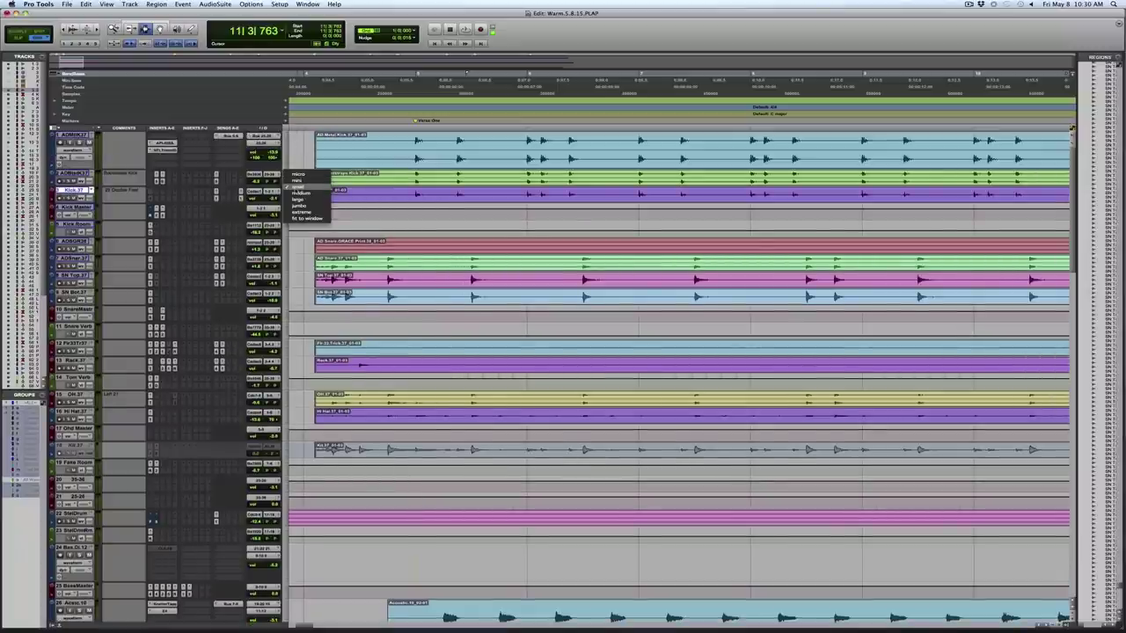
left_click(299, 192)
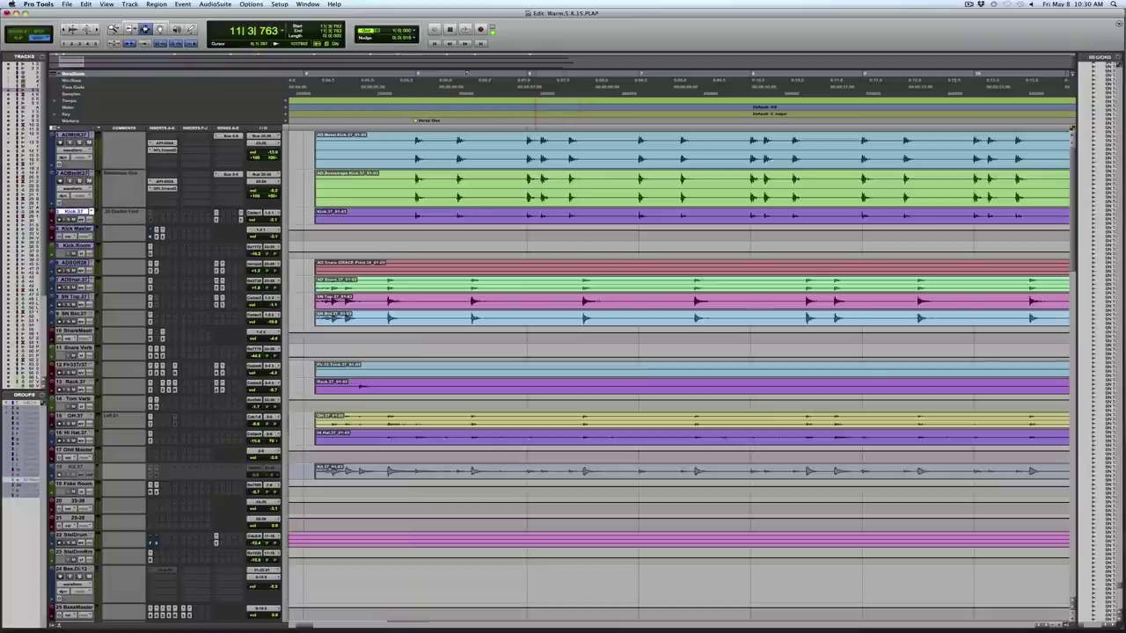
- Highlight the group of kick hits in bar 6 on the Bootstraps Kick track, including its third hit separately
left_click_drag(527, 189, 596, 189)
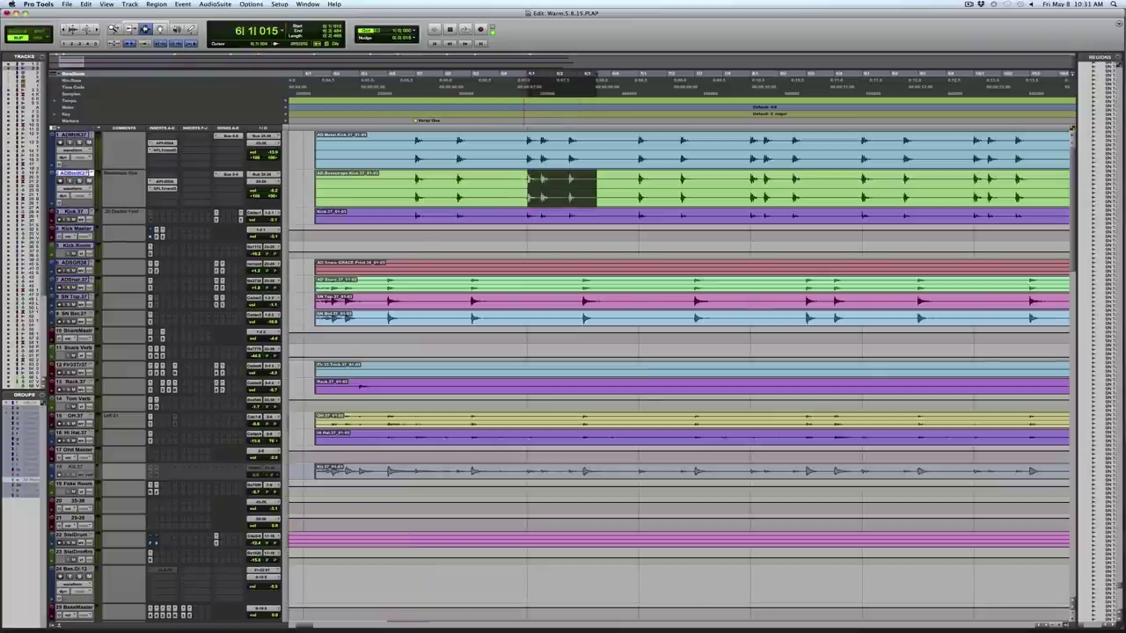
left_click(523, 189)
left_click_drag(563, 189, 589, 186)
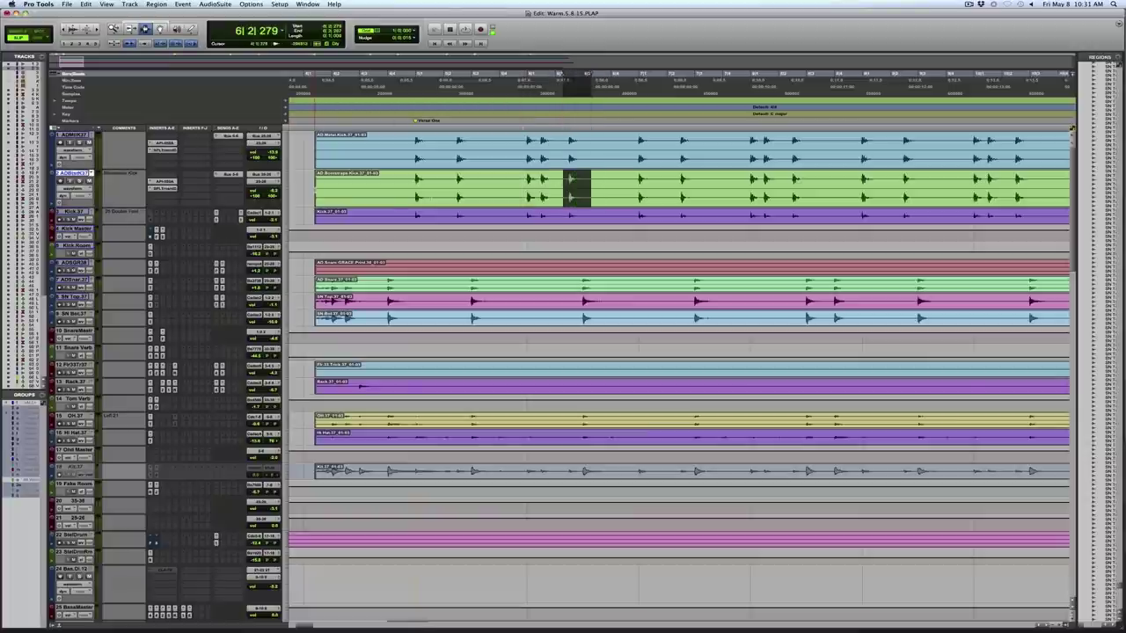
- Audition the Bootstraps Kick and the Metal Kick tracks in solo, one after the other, from bar 4
left_click(322, 189)
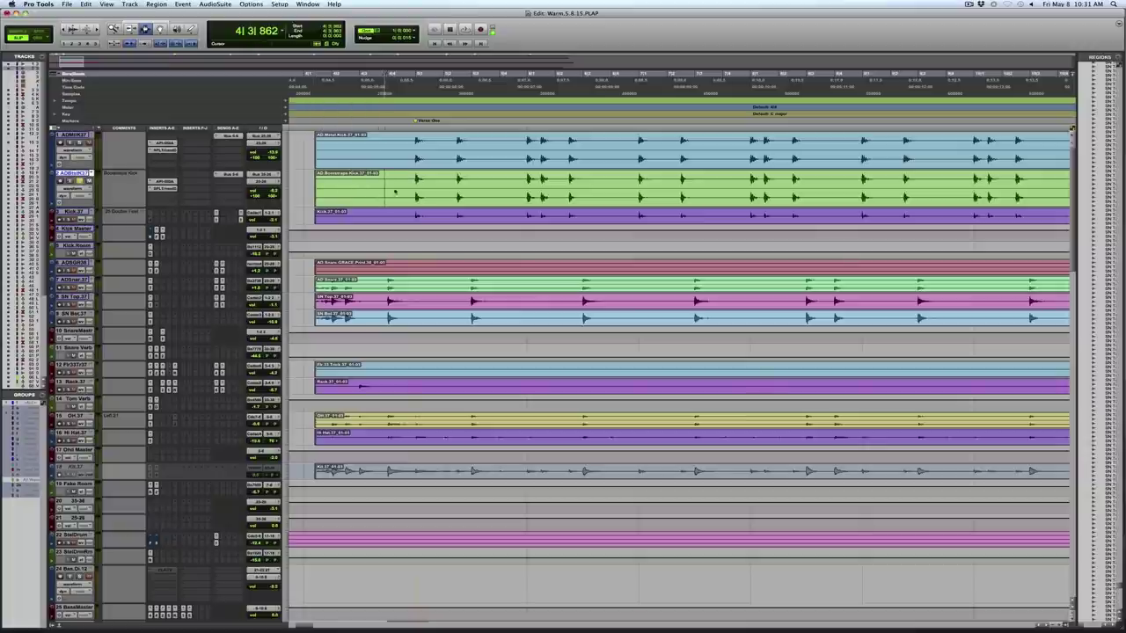
key("space")
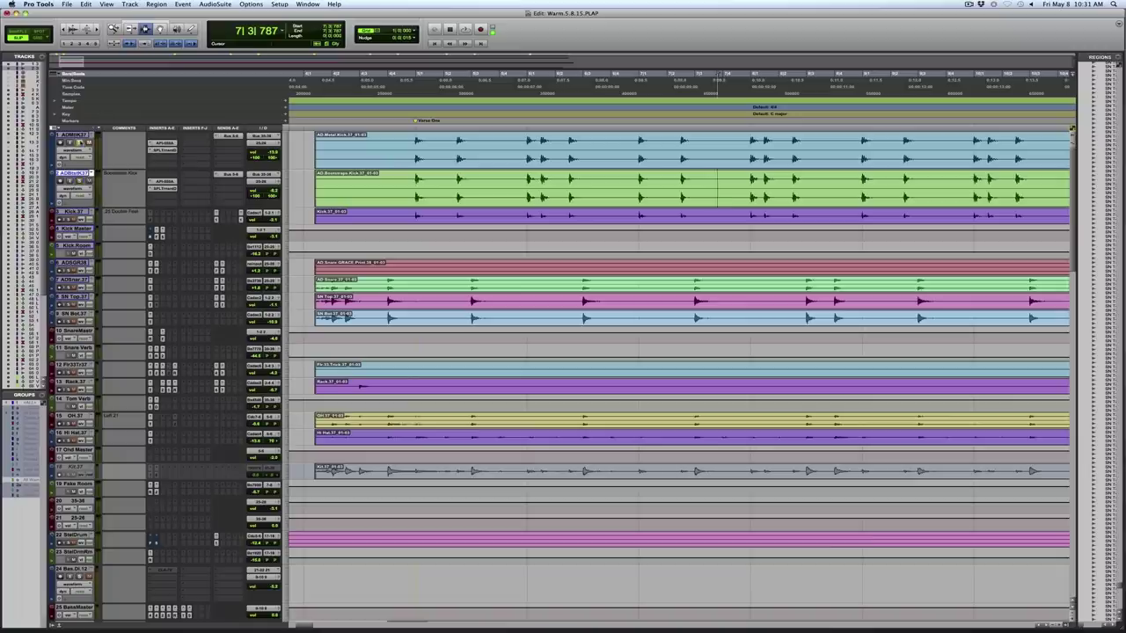
key("space")
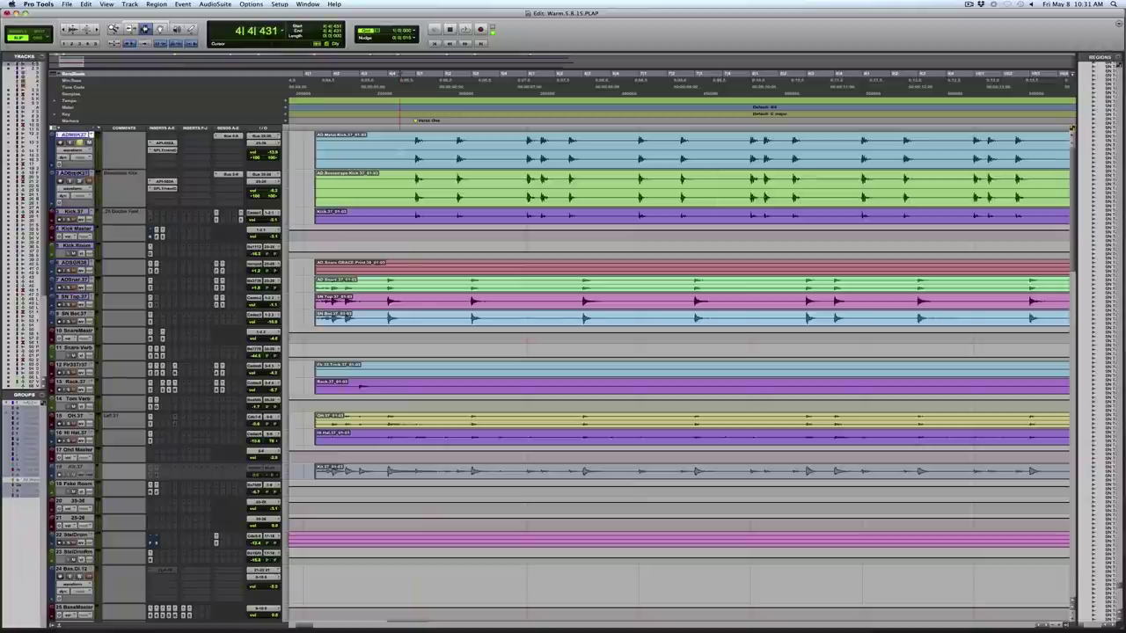
key("space")
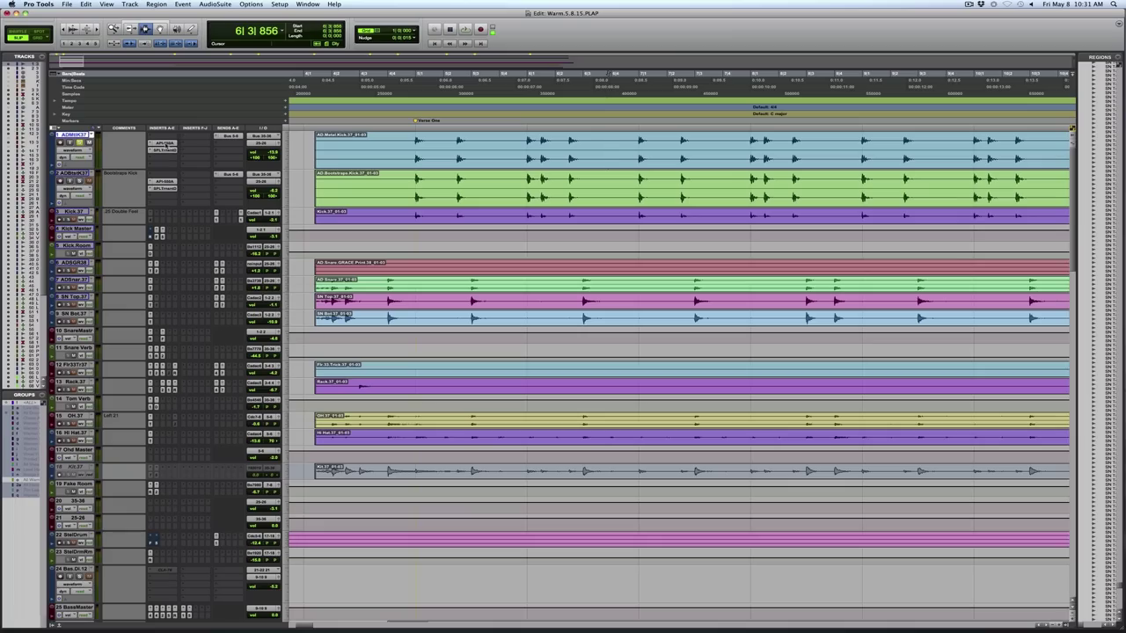
- Review the settings of the Metal Kick's API-550A EQ and the Bootstraps Kick's SPL Transient Designer
left_click(166, 143)
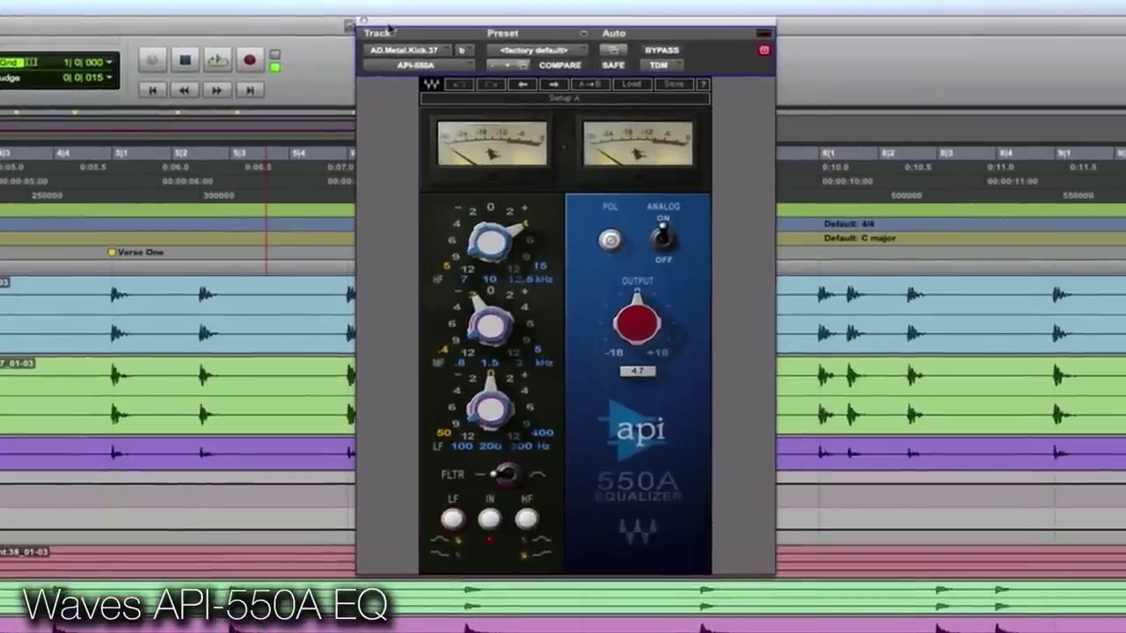
left_click(352, 25)
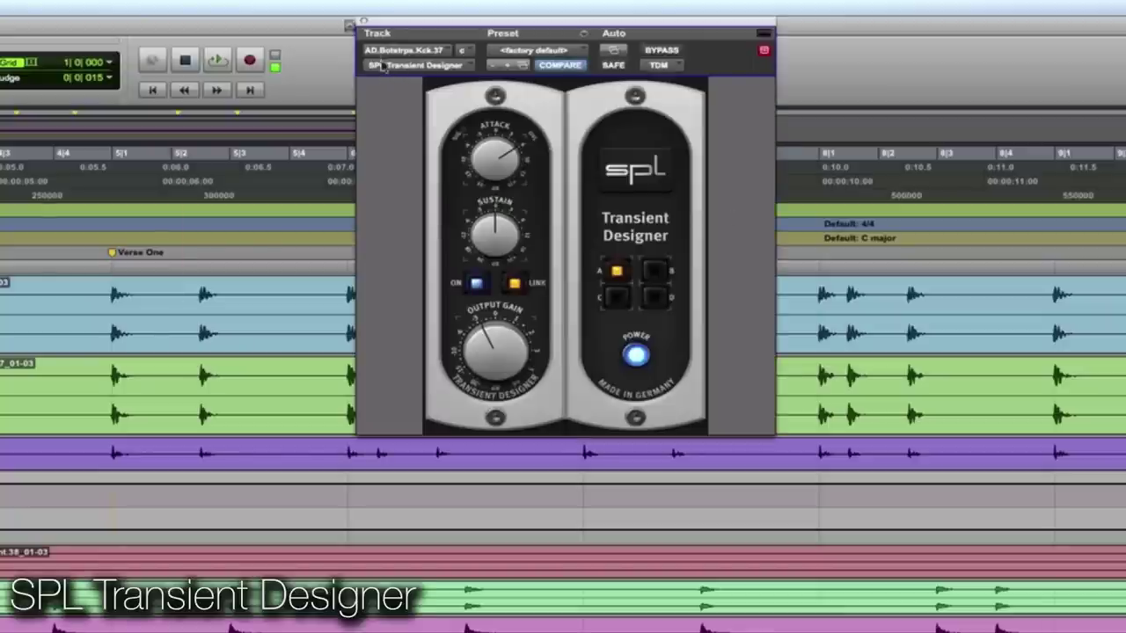
left_click(364, 21)
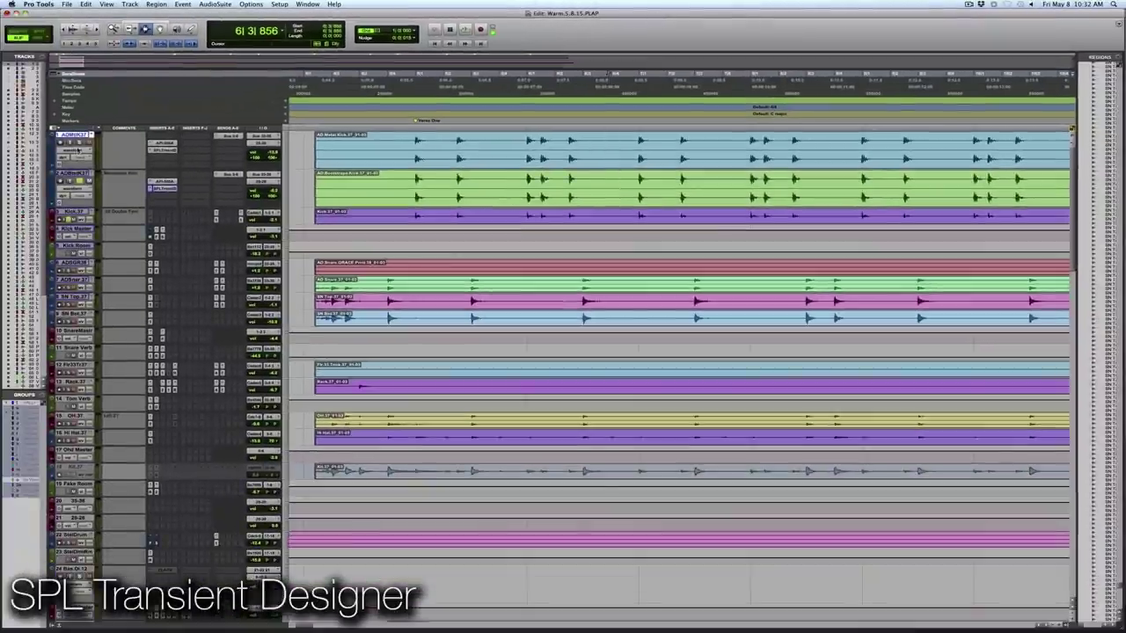
- Play the three kick tracks soloed together and compare the phase alignment of their waveforms on the hit at bar 8
key("space")
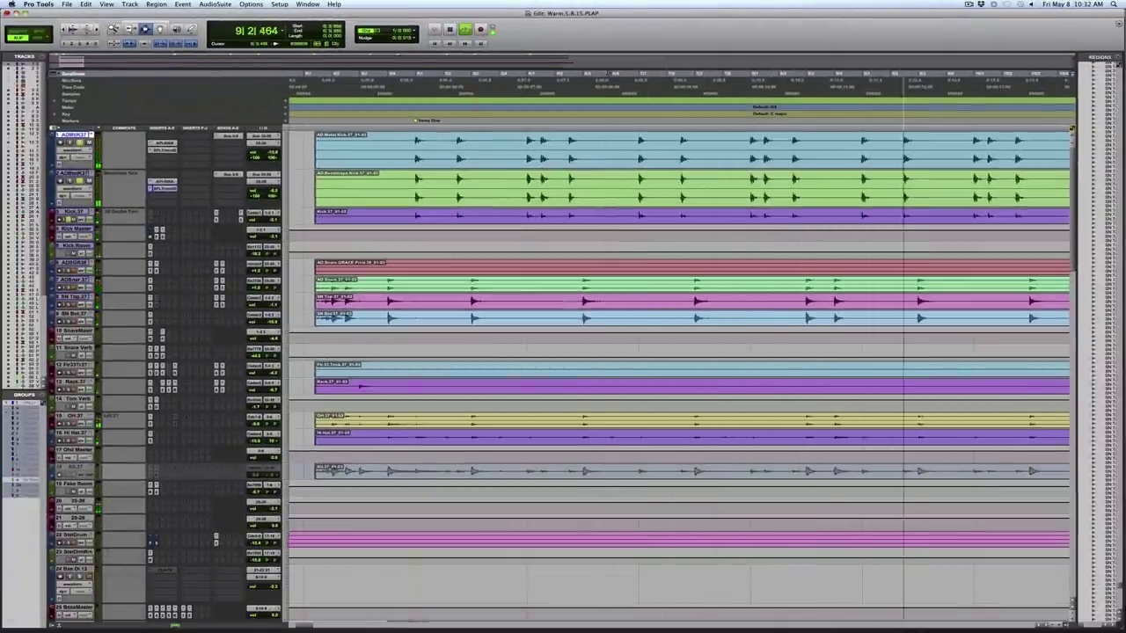
key("space")
left_click_drag(784, 174, 792, 176)
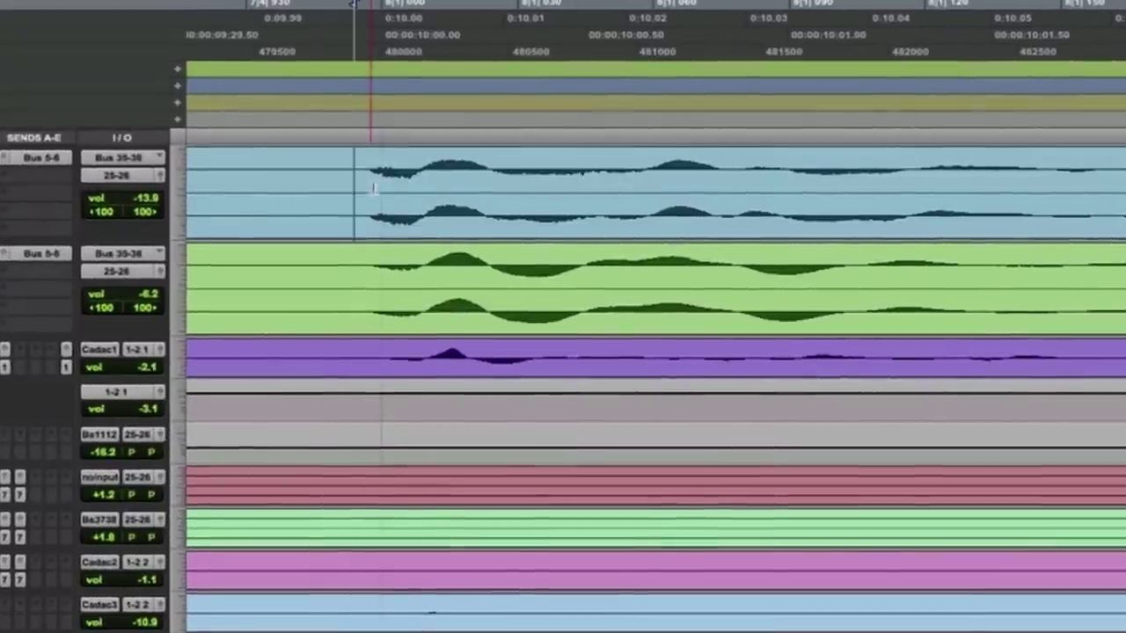
left_click_drag(427, 172, 430, 254)
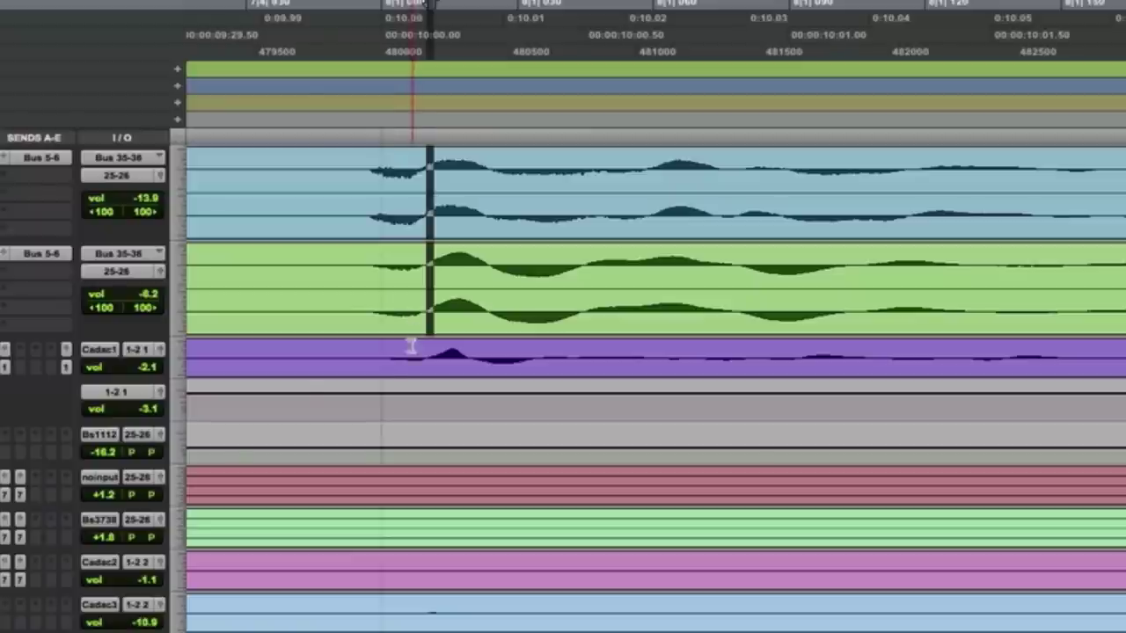
key("ctrl+alt+bracketright")
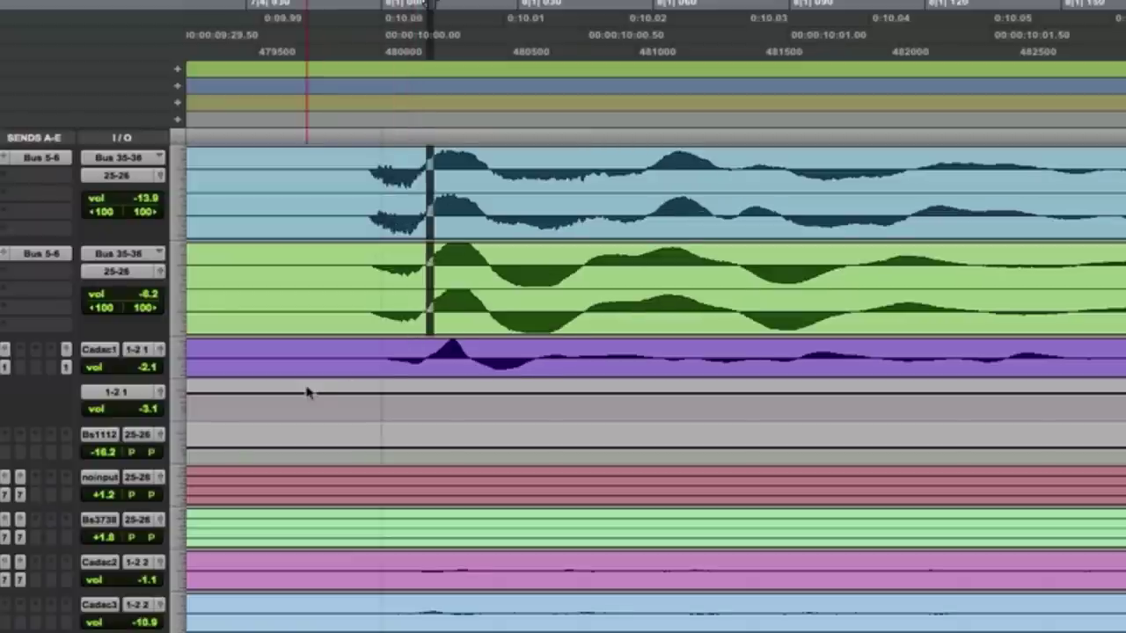
left_click_drag(400, 352, 492, 226)
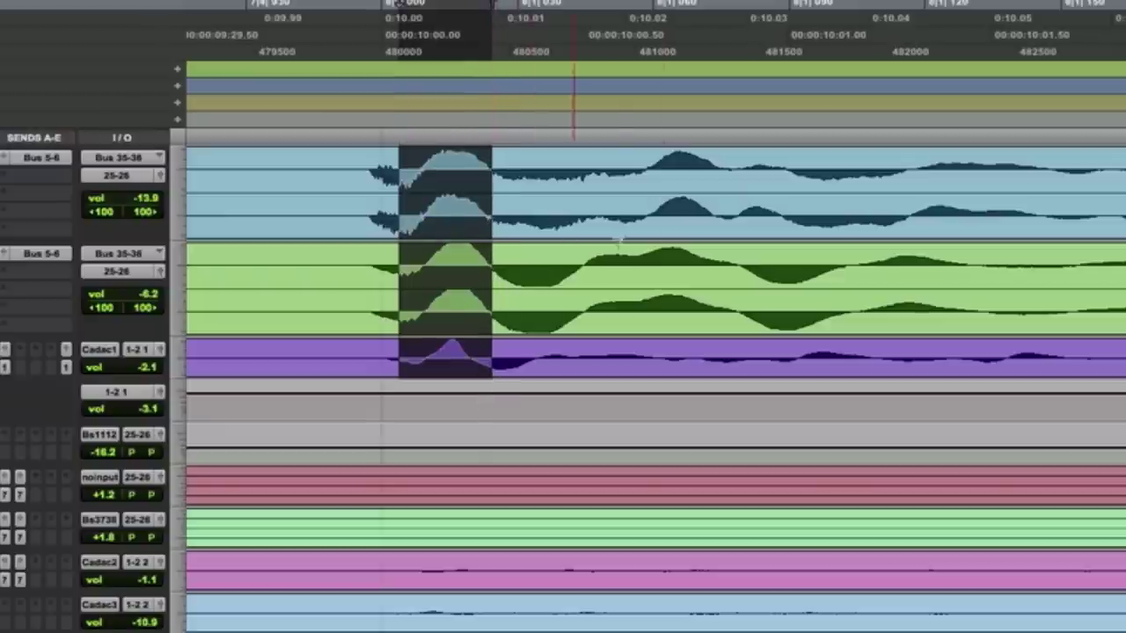
left_click(215, 233)
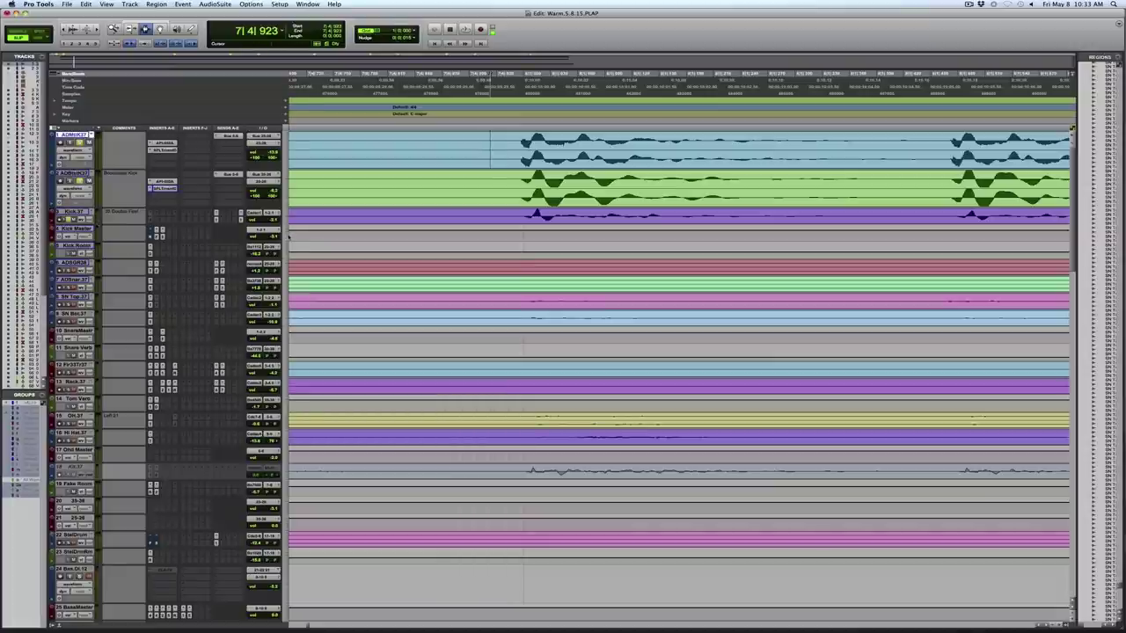
- Set the Kick Master track's height to medium and open its FilterBank E4 EQ
left_click(288, 237)
left_click(299, 244)
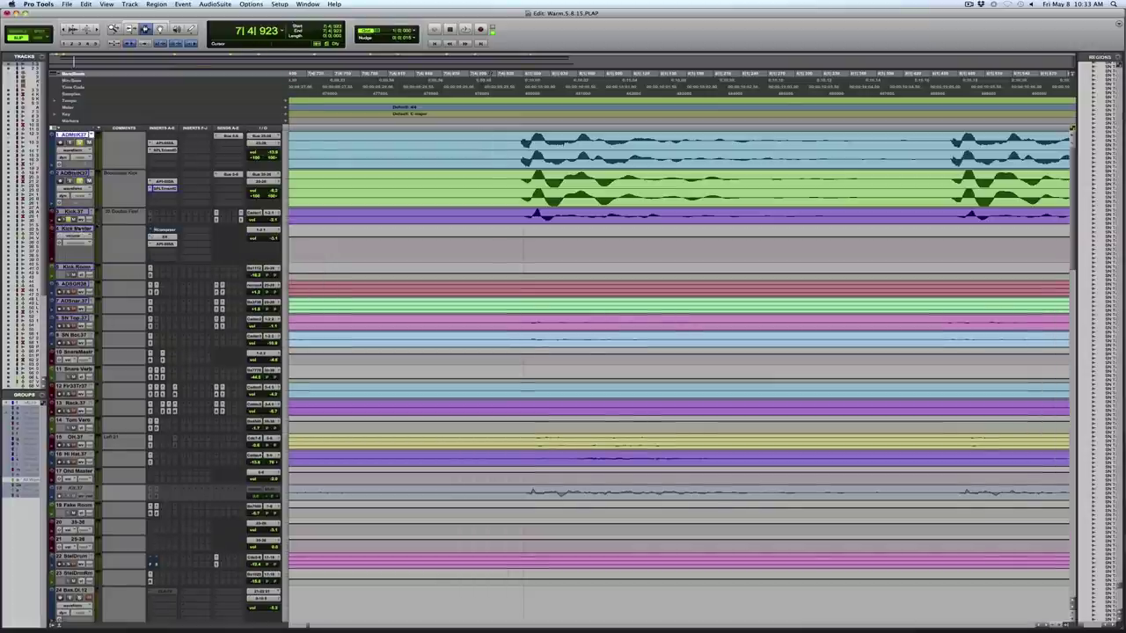
left_click(166, 237)
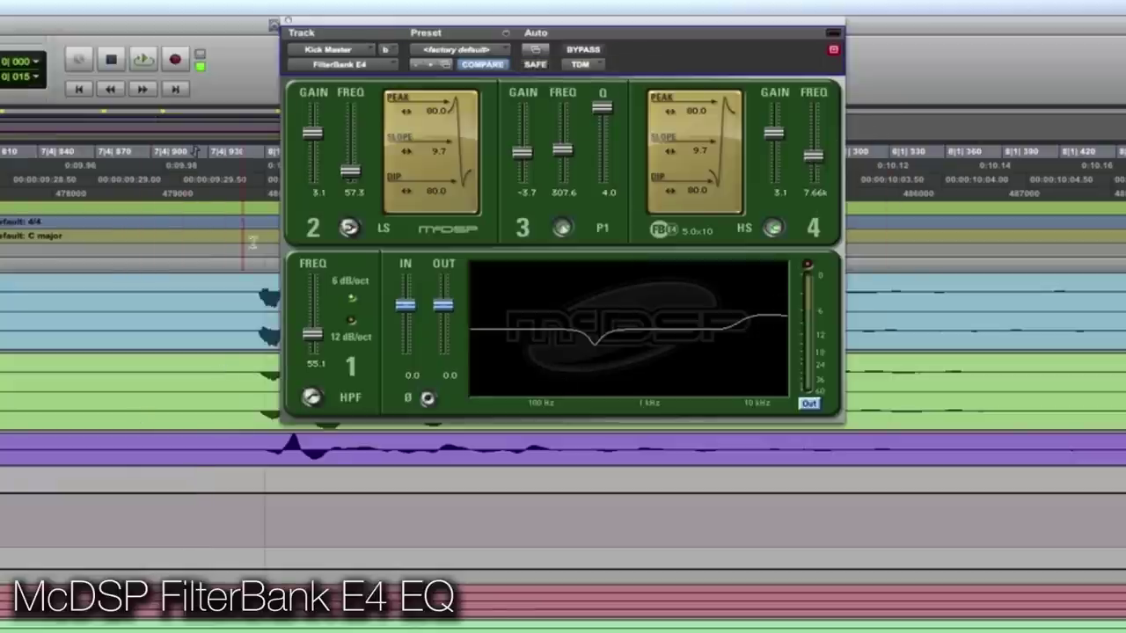
- Play the kicks and compare the Kick Master's FilterBank E4 EQ bypassed and active
key("space")
left_click(584, 50)
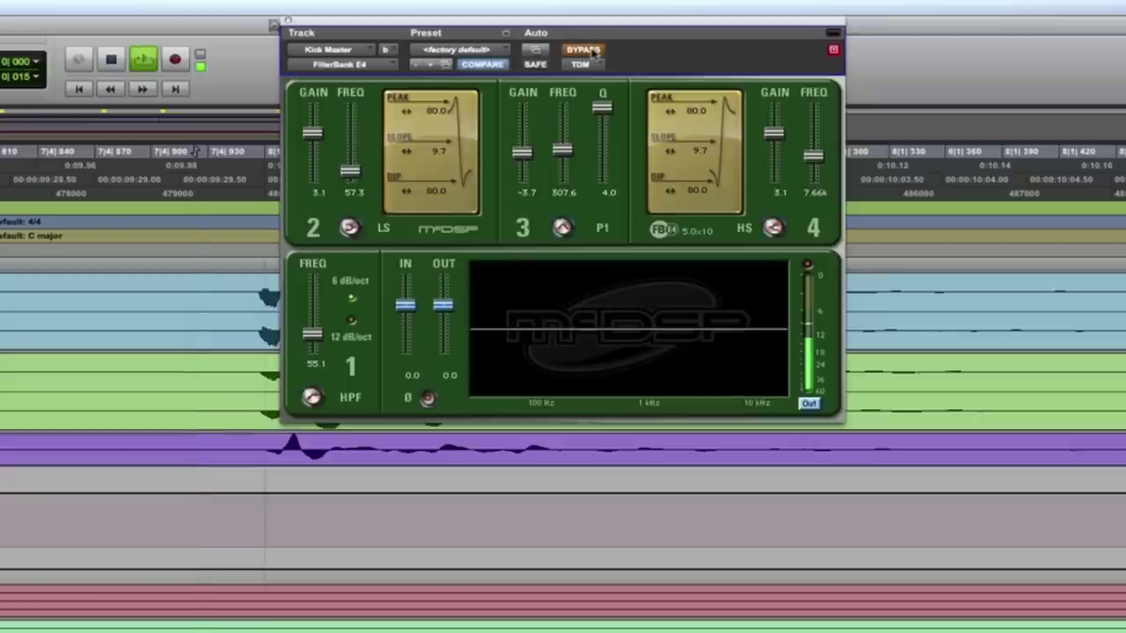
left_click(584, 50)
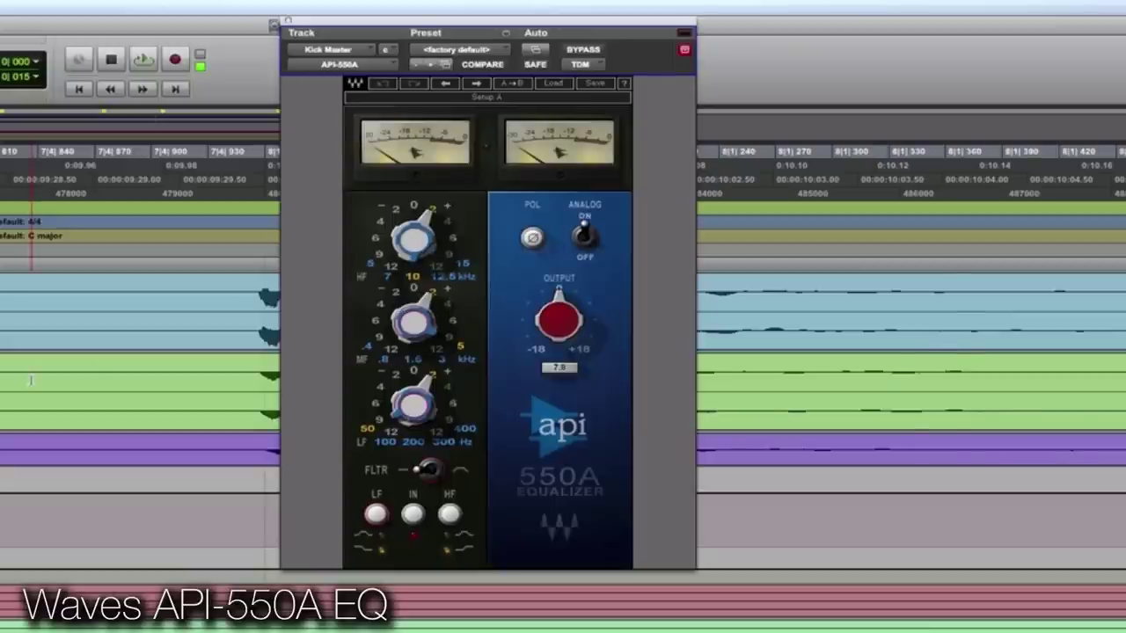
- Examine the Kick Master's API-550A EQ settings while the kicks play, and close the plug-in
mouse_move(352, 449)
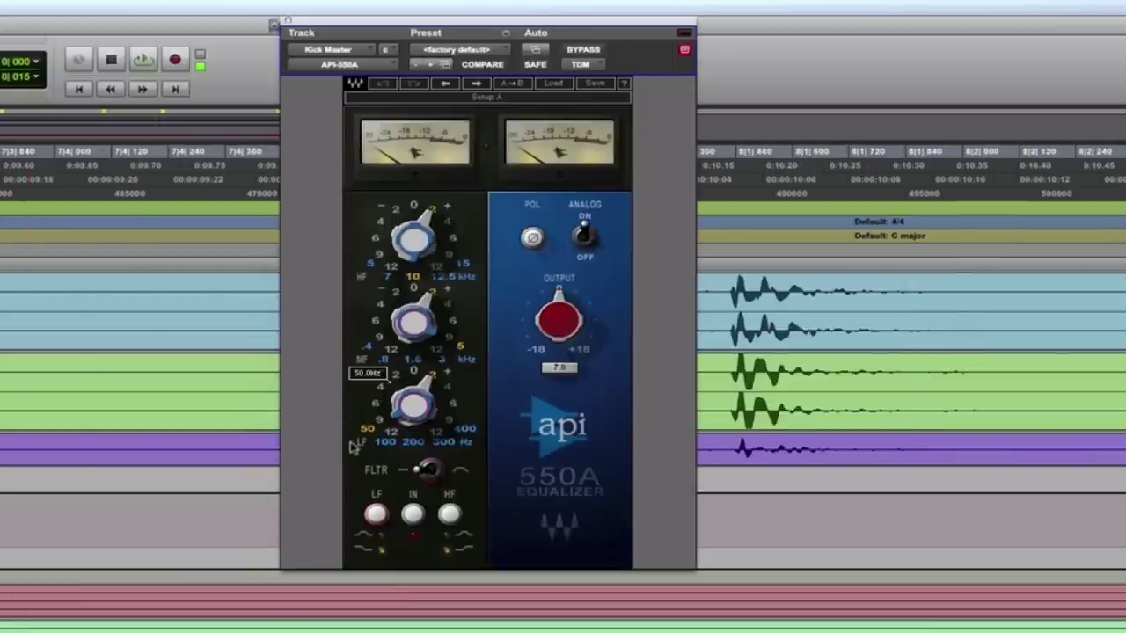
key("space")
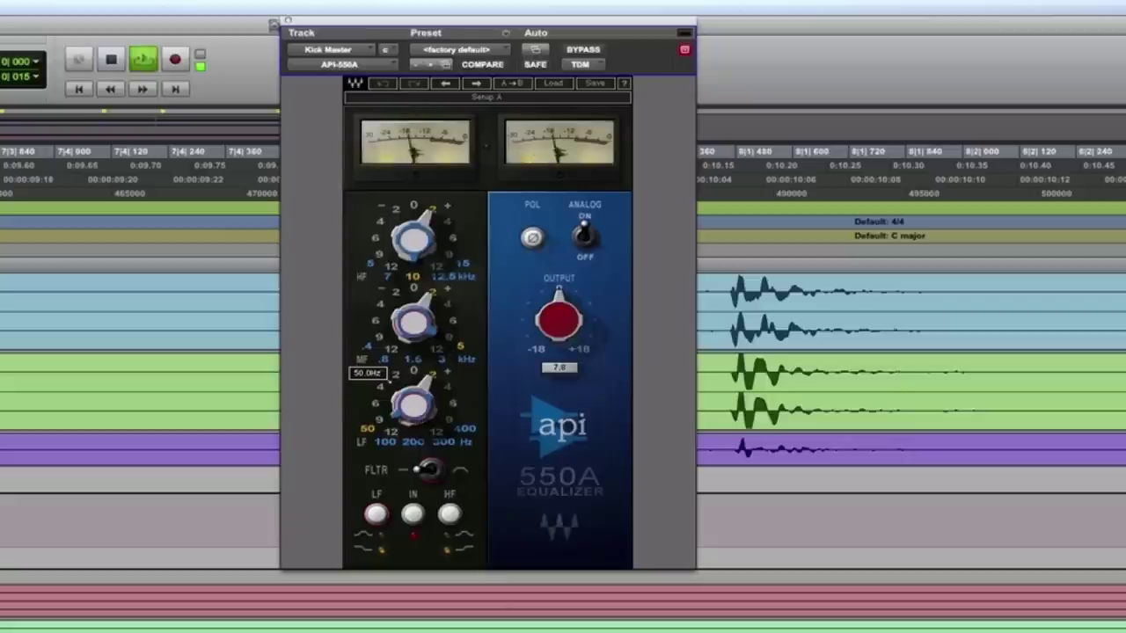
left_click(288, 23)
key("space")
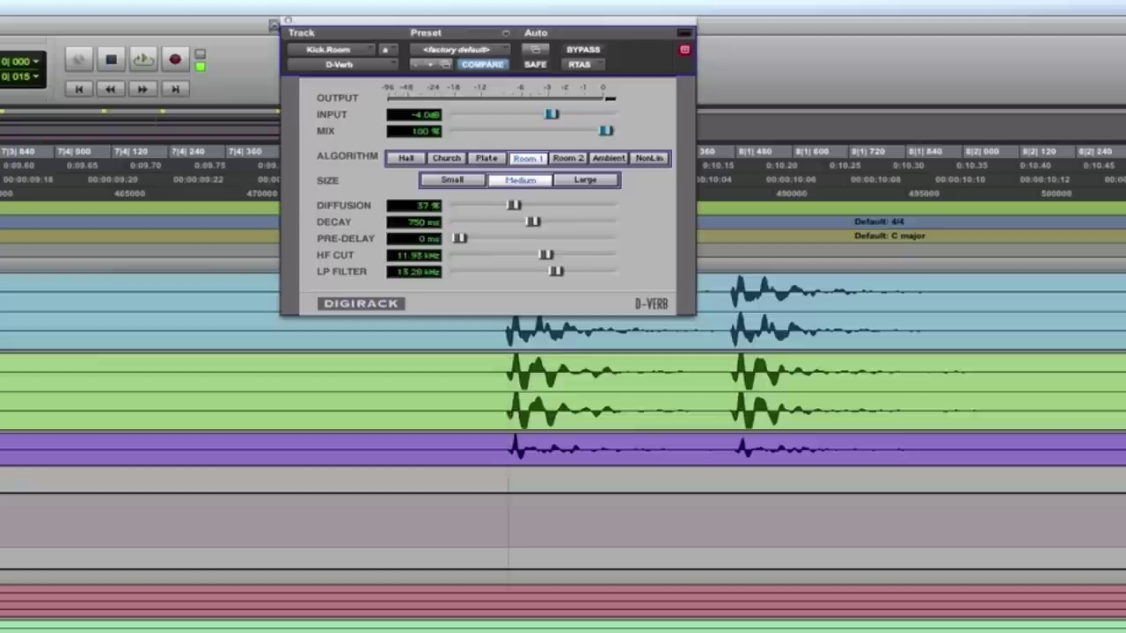
- Audition the kicks with the D-Verb reverb on the Kick.Room track open
key("ctrl+[")
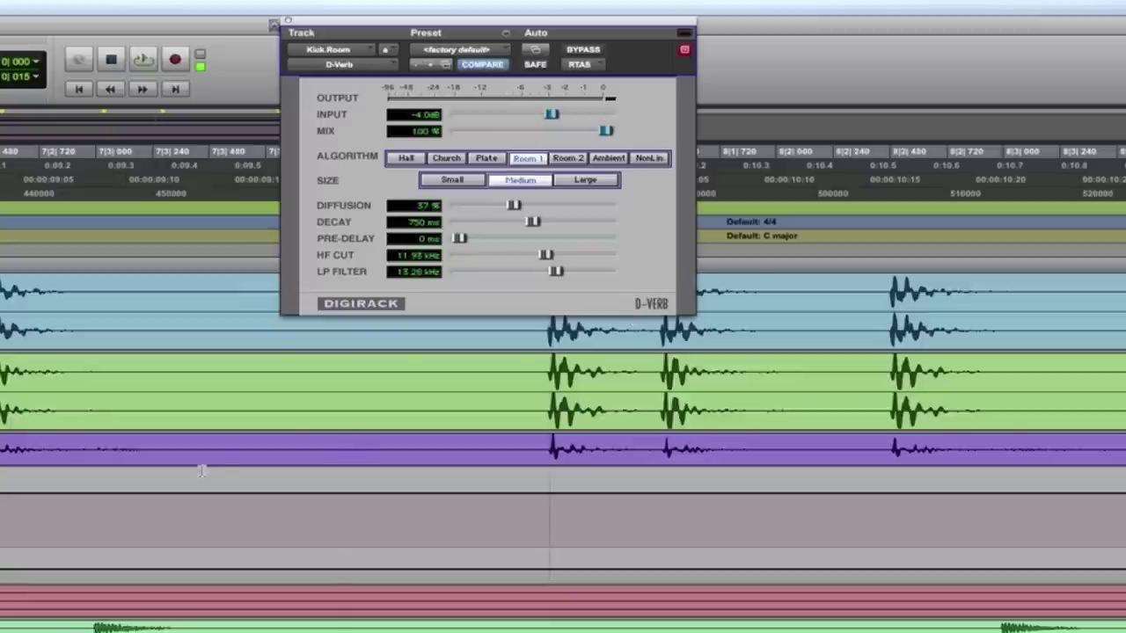
key("space")
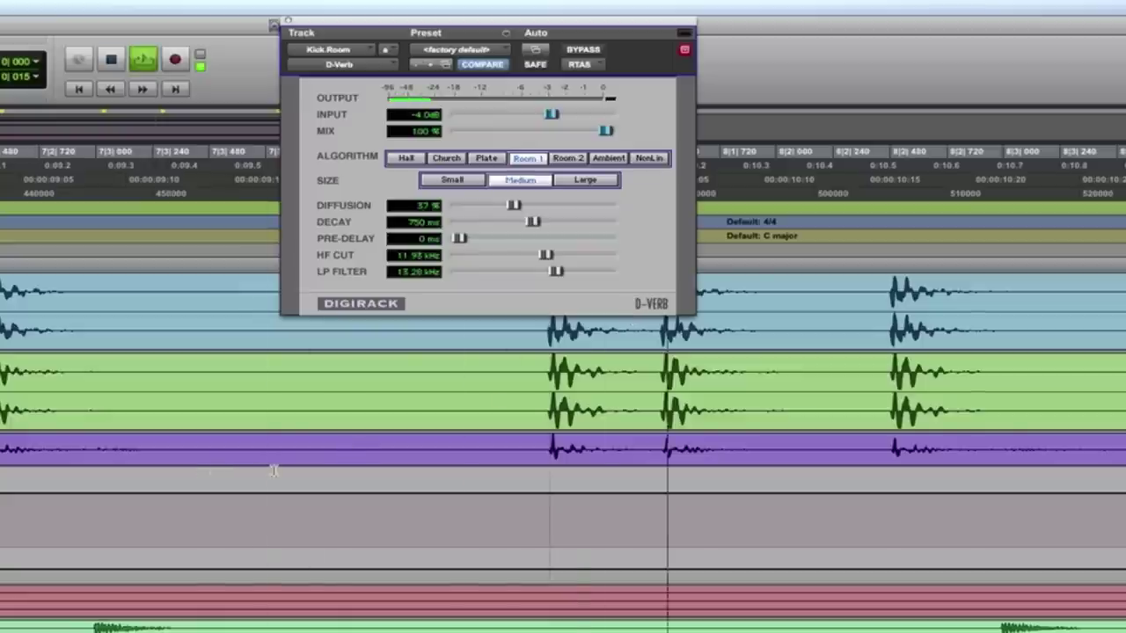